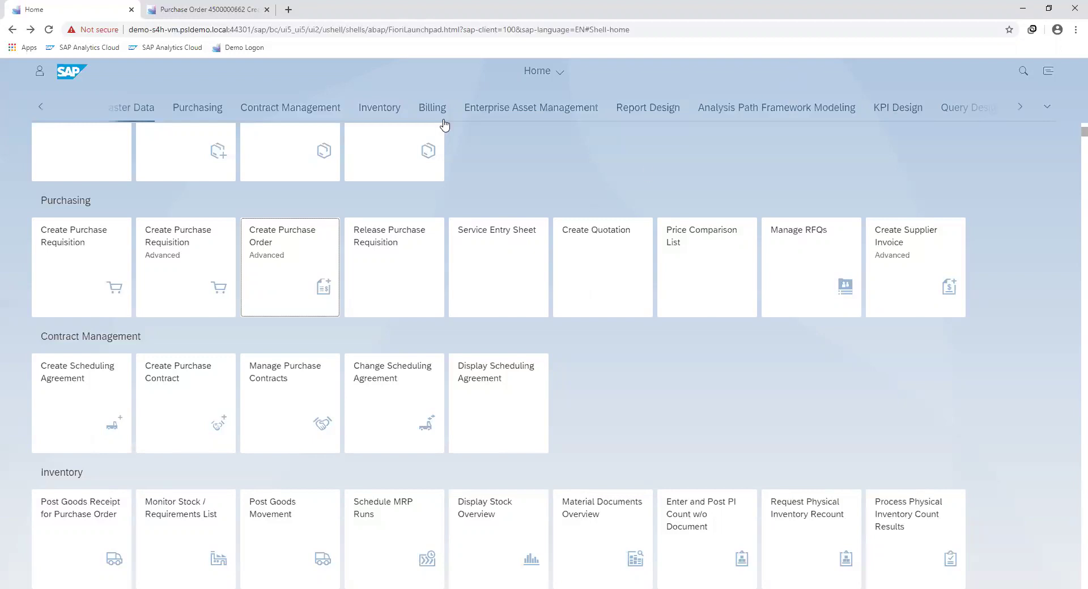
{"action": "left_click", "coordinate": [210, 8]}
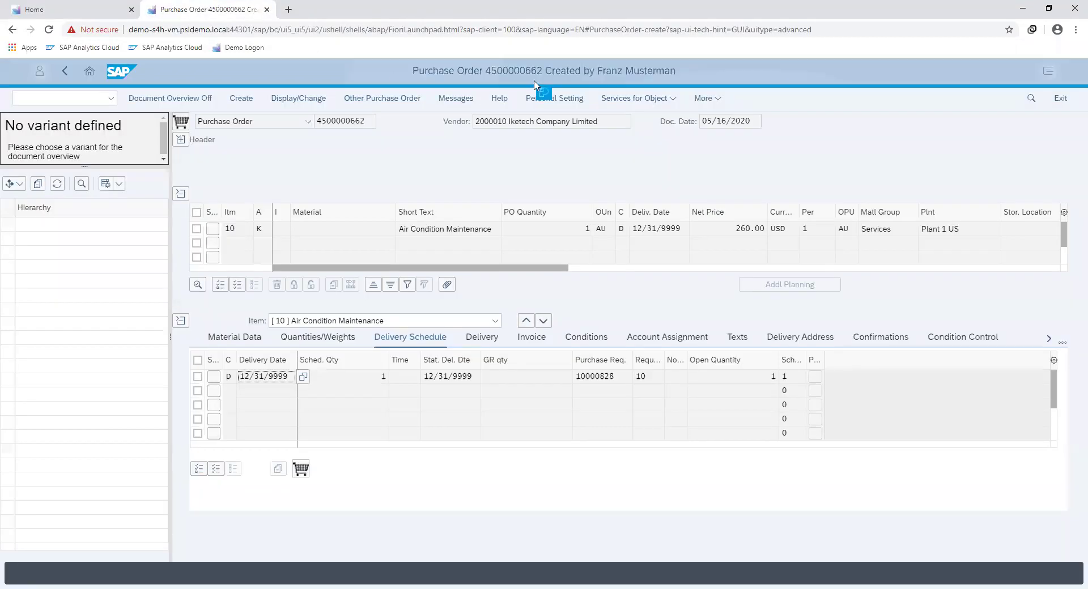
{"action": "left_click", "coordinate": [382, 98]}
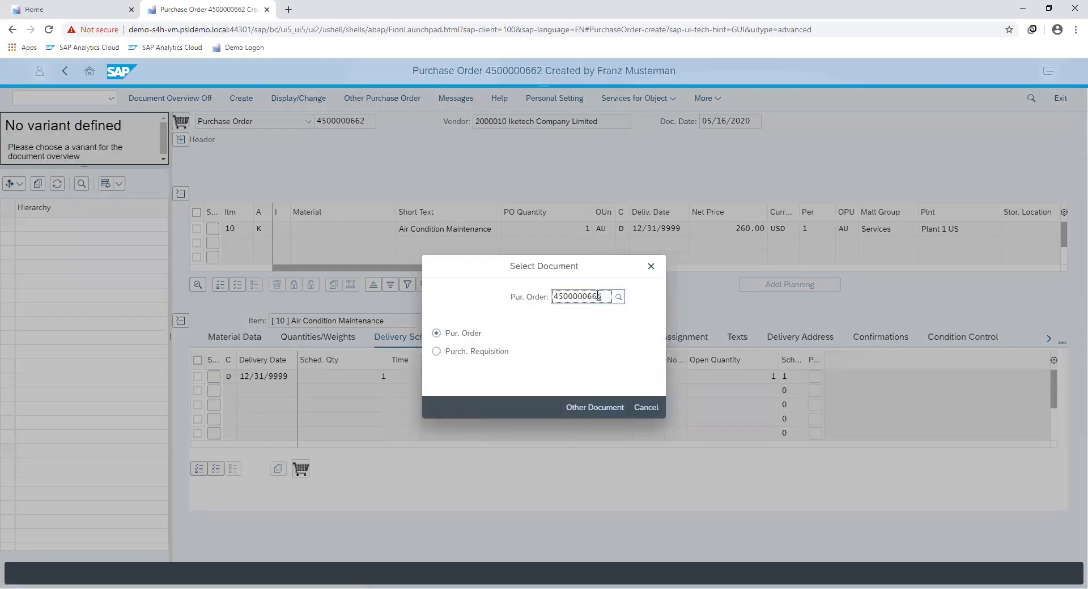
{"action": "key", "text": "Return"}
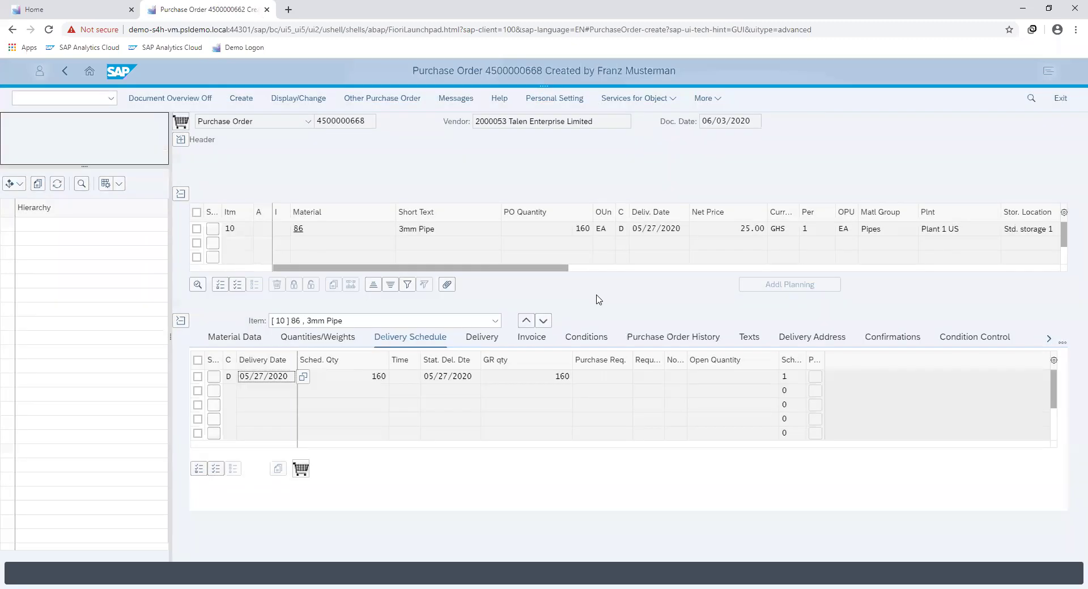
{"action": "left_click", "coordinate": [659, 338]}
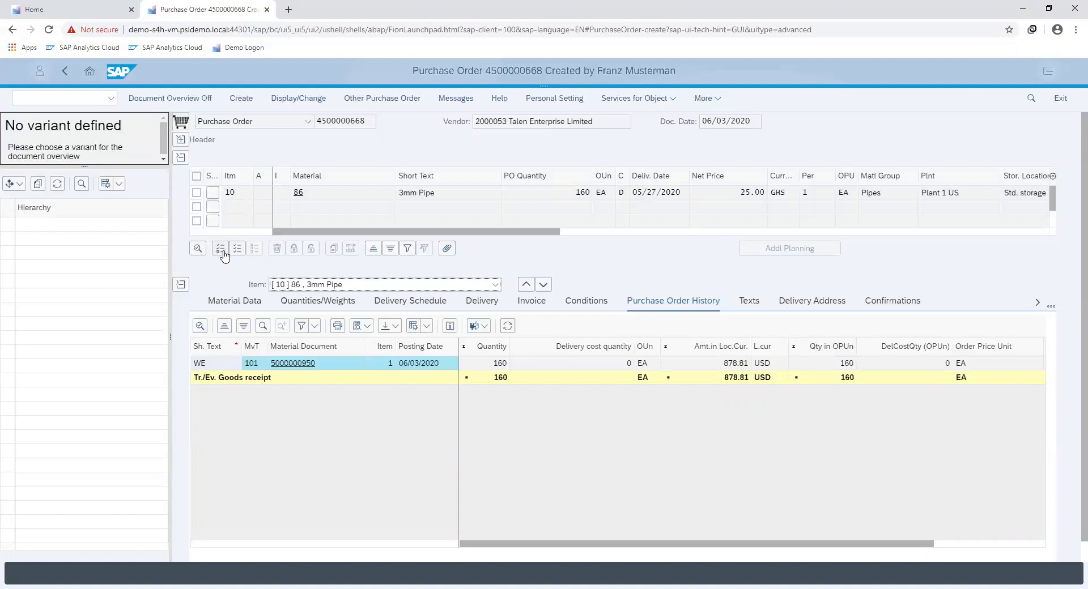
Step: Start Create Supplier Invoice (Advanced) from Home with posting date 06/04/2020
{"action": "left_click", "coordinate": [95, 14]}
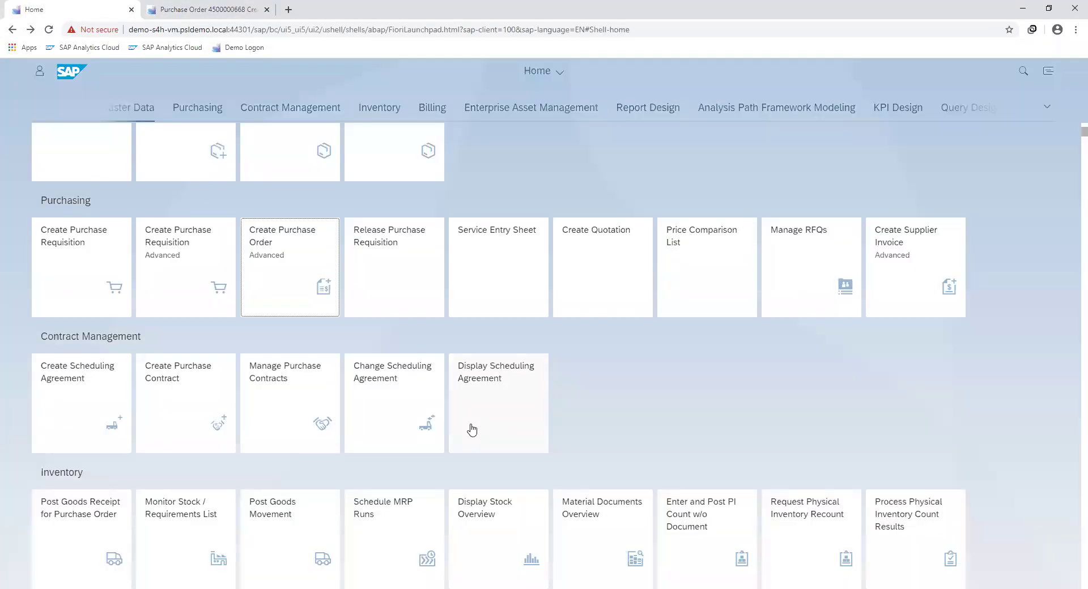
{"action": "left_click", "coordinate": [947, 277]}
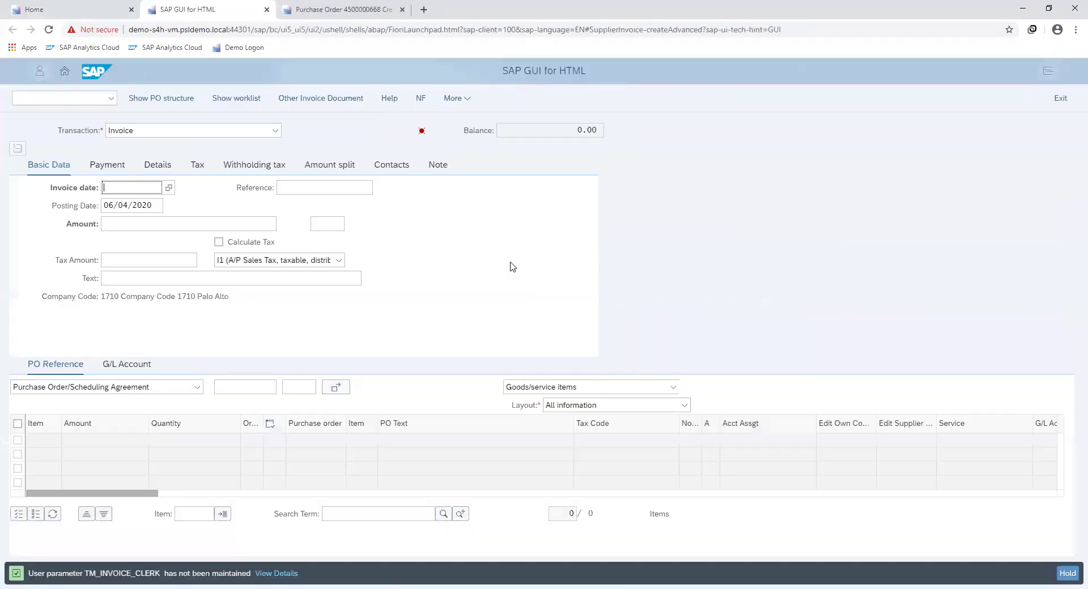
{"action": "left_click", "coordinate": [154, 205]}
{"action": "key", "text": "ctrl+c"}
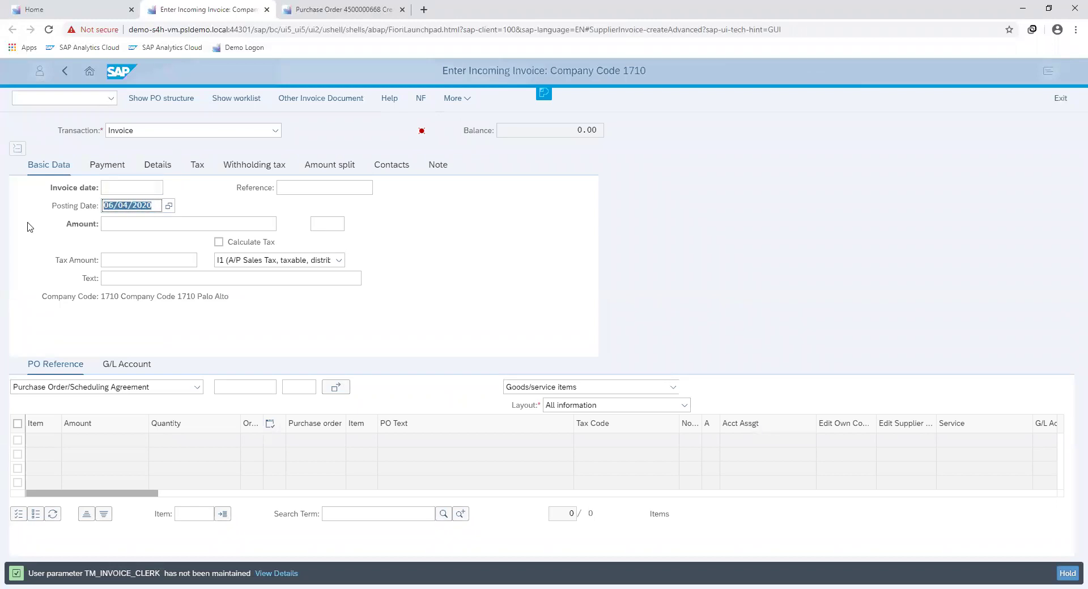
Step: Set the invoice date to 06/04/2020 and the reference to INV669
{"action": "left_click", "coordinate": [110, 186]}
{"action": "key", "text": "ctrl+v"}
{"action": "left_click", "coordinate": [354, 187]}
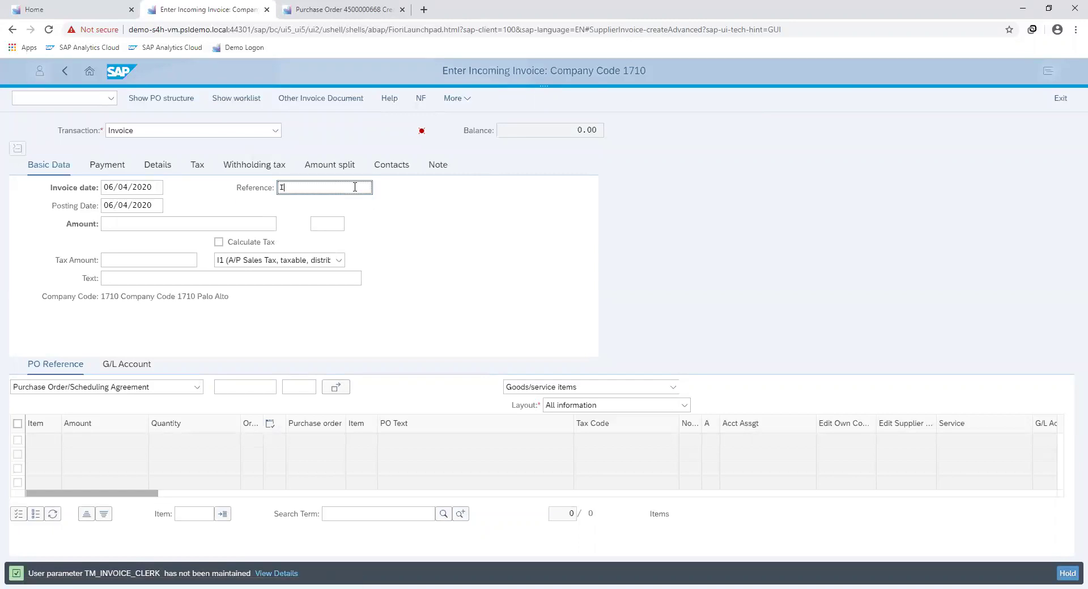
{"action": "type", "text": "INV669"}
{"action": "left_click", "coordinate": [238, 389]}
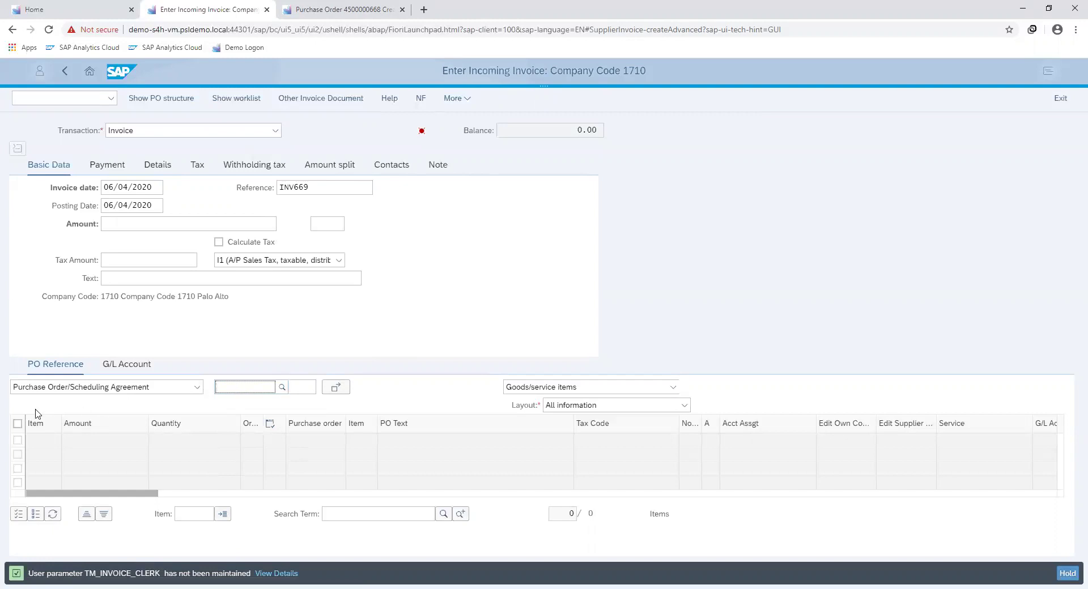
{"action": "left_click", "coordinate": [195, 389]}
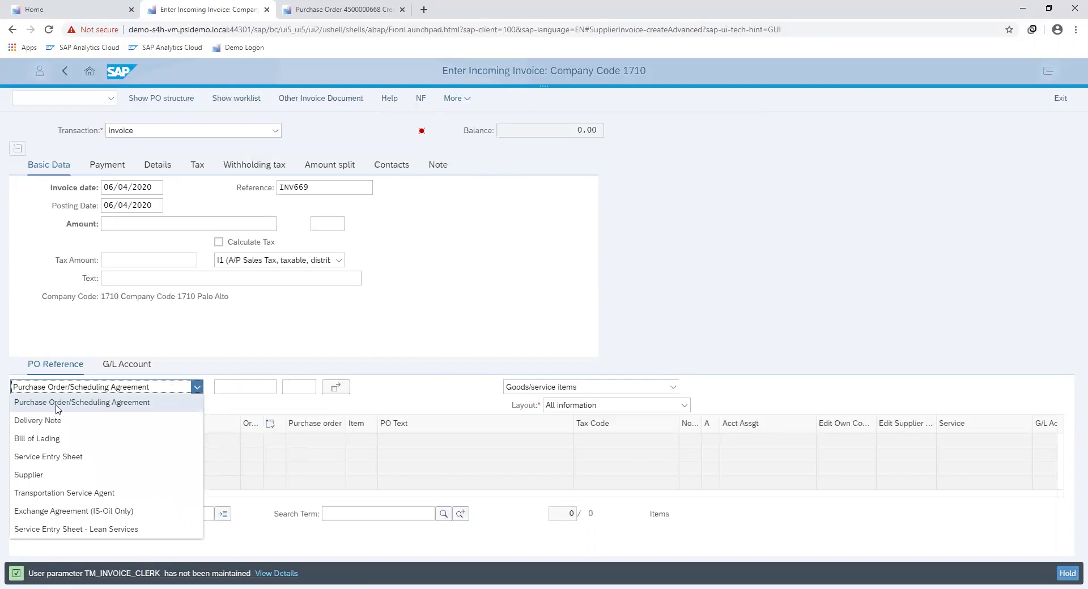
{"action": "left_click", "coordinate": [247, 389]}
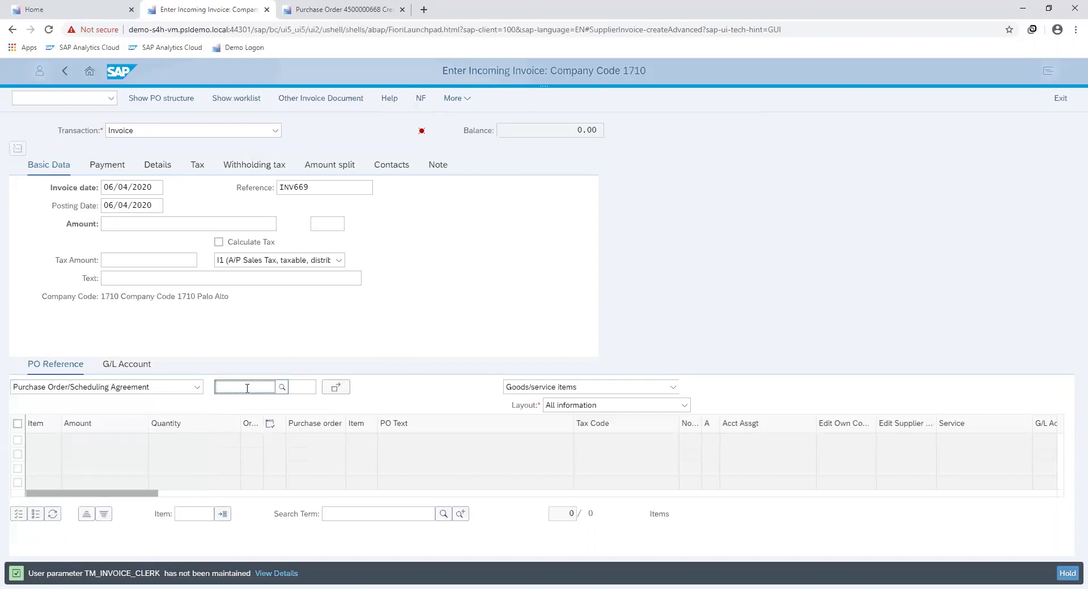
{"action": "type", "text": "4500000669"}
{"action": "left_click", "coordinate": [672, 387]}
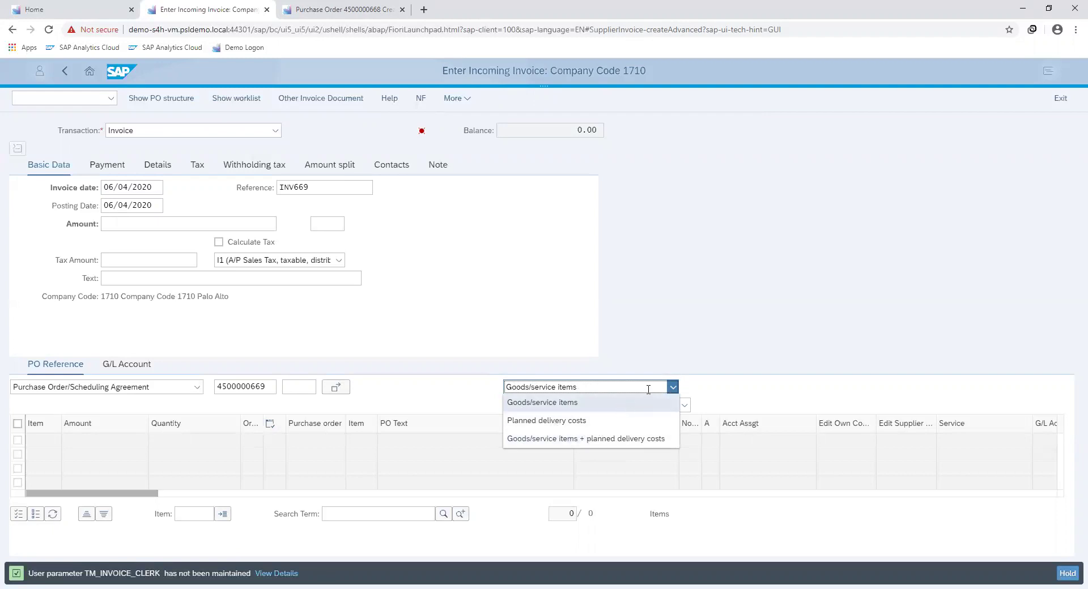
Step: Keep Goods/service items so PO item 10 loads, and select the 4,000.00- GHS balance
{"action": "left_click", "coordinate": [711, 378]}
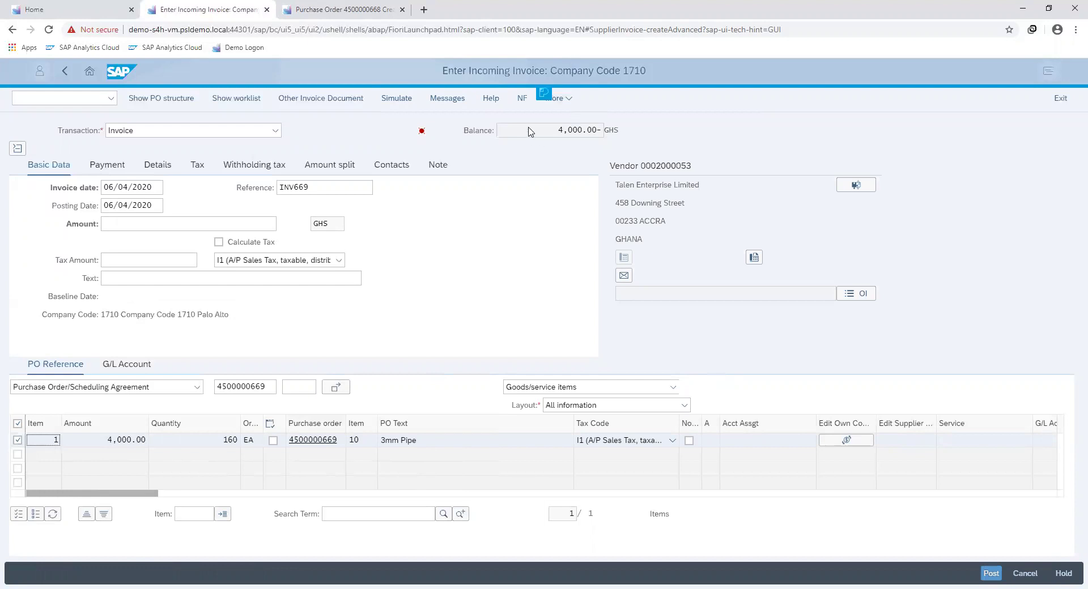
{"action": "left_click_drag", "start_coordinate": [553, 135], "coordinate": [604, 130]}
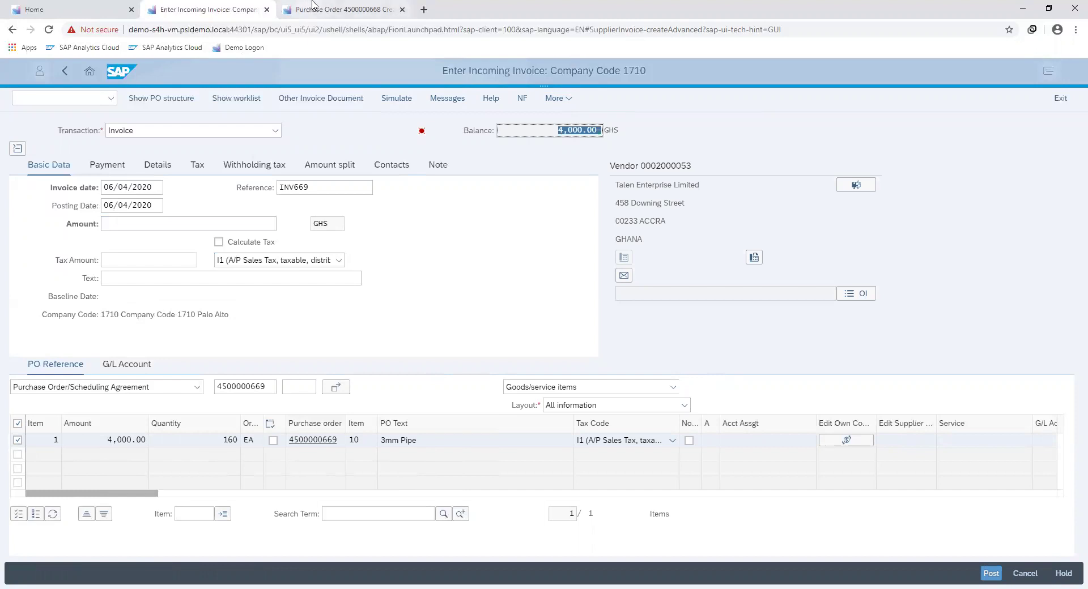
{"action": "left_click", "coordinate": [328, 11]}
{"action": "left_click", "coordinate": [531, 308]}
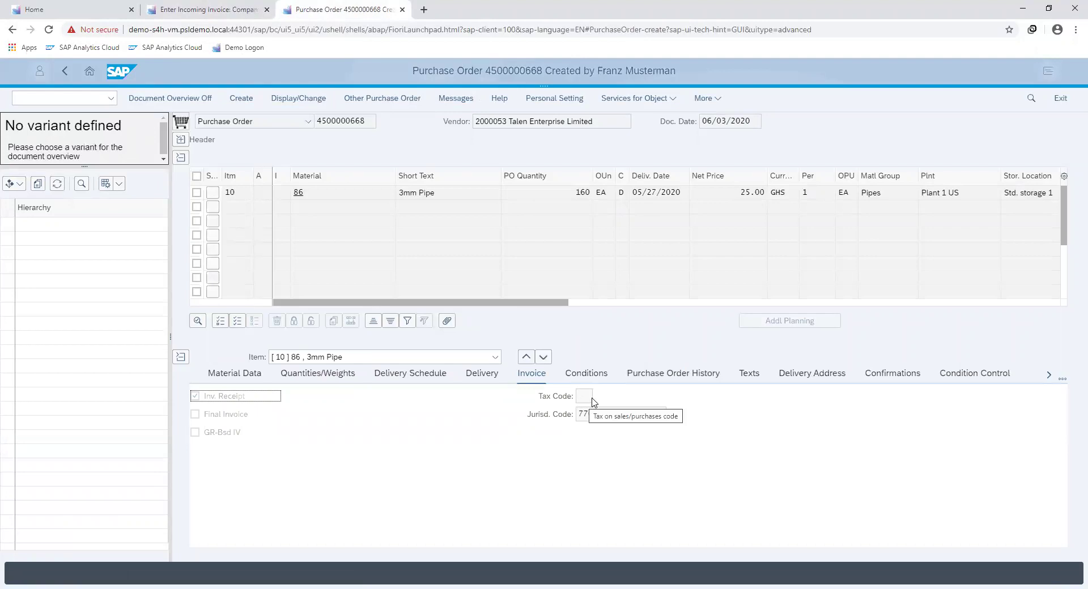
{"action": "left_click", "coordinate": [194, 11]}
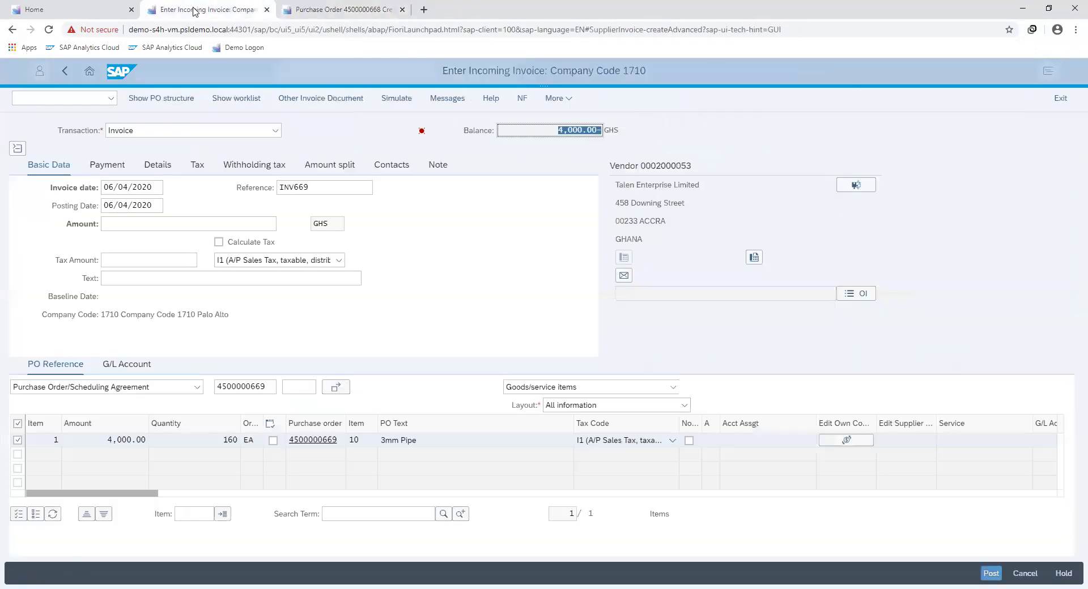
Step: Clear the invoice's tax code, tick the line flag, and select the 4,000.00- balance
{"action": "left_click", "coordinate": [339, 262]}
{"action": "left_click", "coordinate": [299, 442]}
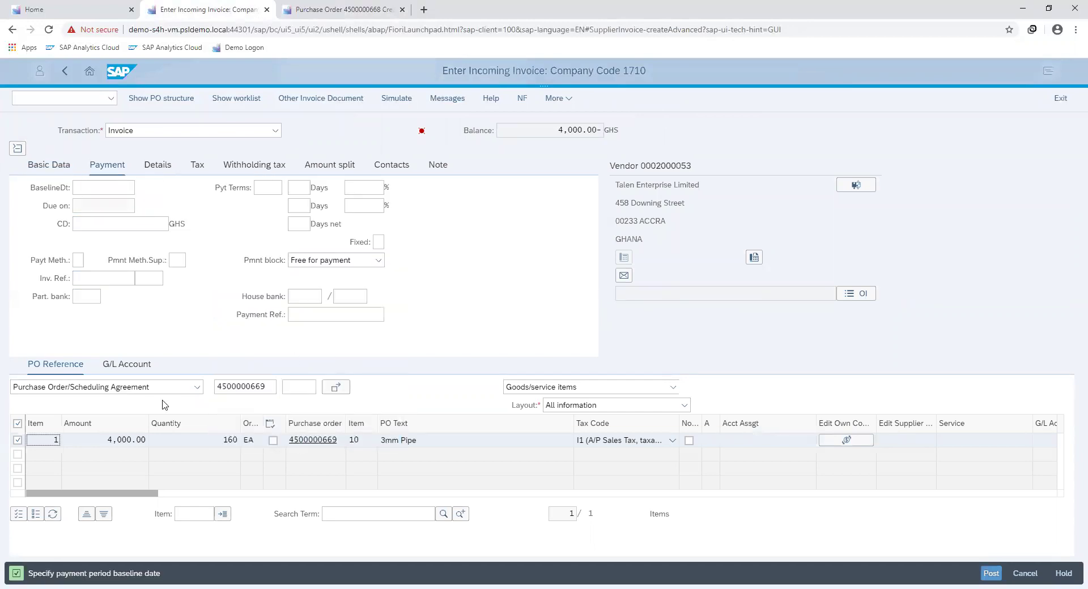
{"action": "left_click", "coordinate": [273, 441]}
{"action": "left_click_drag", "start_coordinate": [554, 136], "coordinate": [603, 133]}
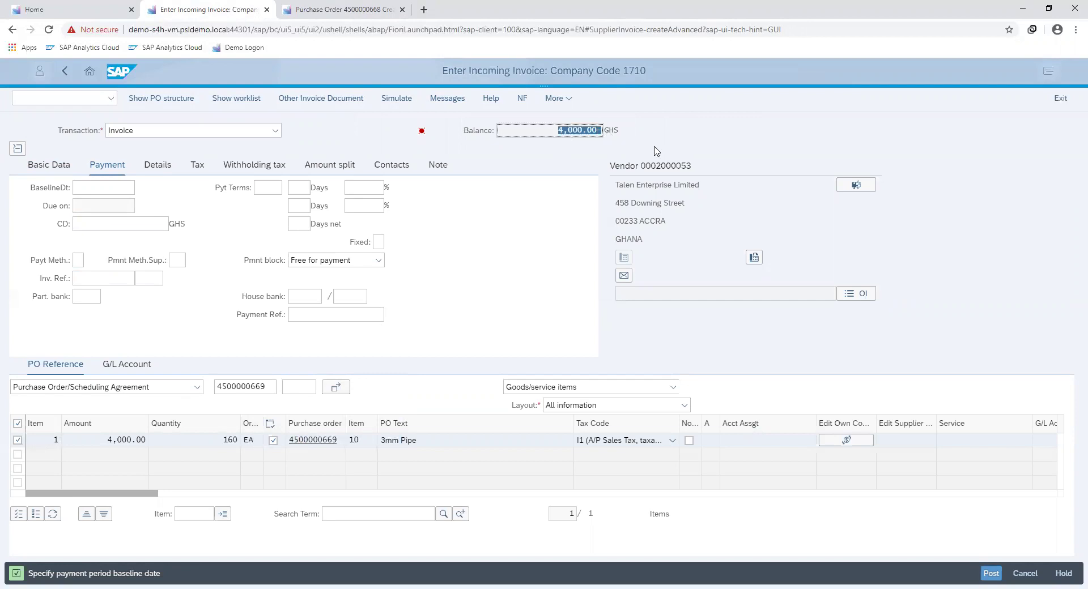
Step: Set the baseline date to June 3, 2020 and return to Basic Data
{"action": "left_click", "coordinate": [85, 188]}
{"action": "left_click", "coordinate": [140, 188]}
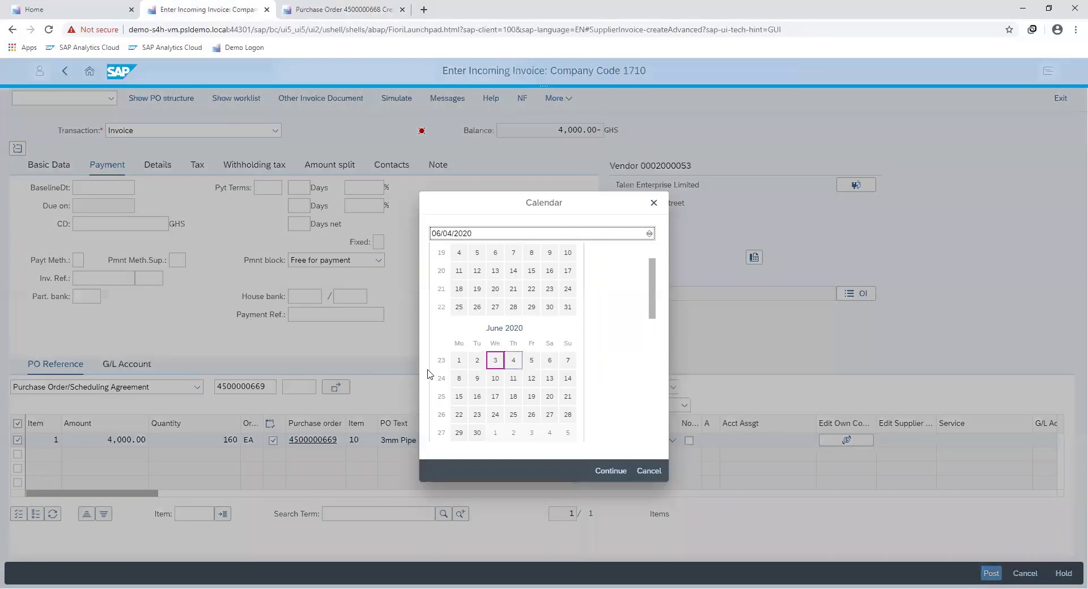
{"action": "left_click", "coordinate": [496, 362]}
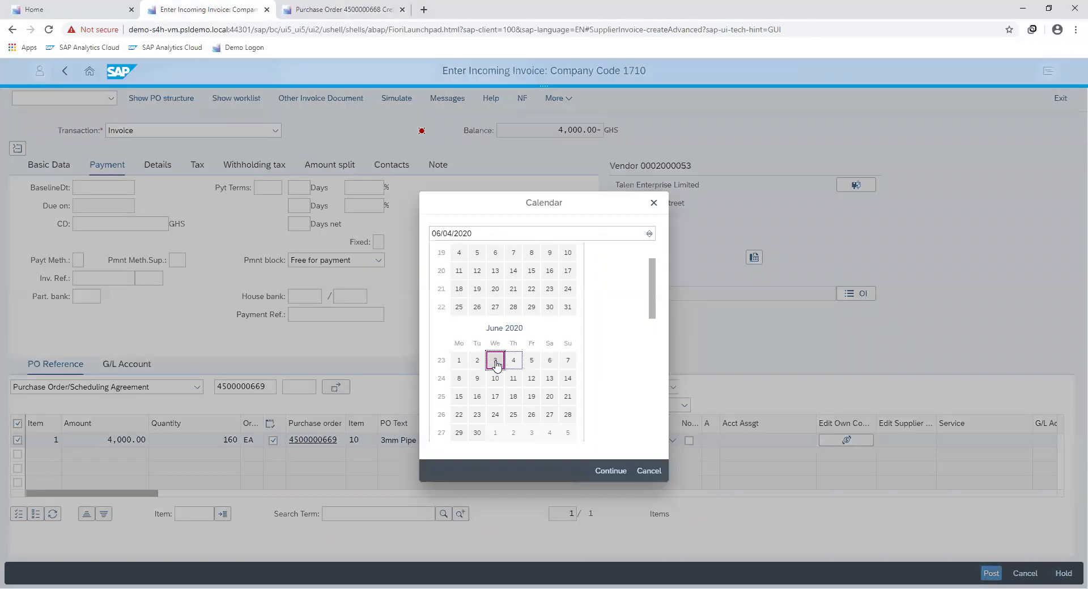
{"action": "left_click", "coordinate": [496, 362]}
{"action": "left_click", "coordinate": [65, 165]}
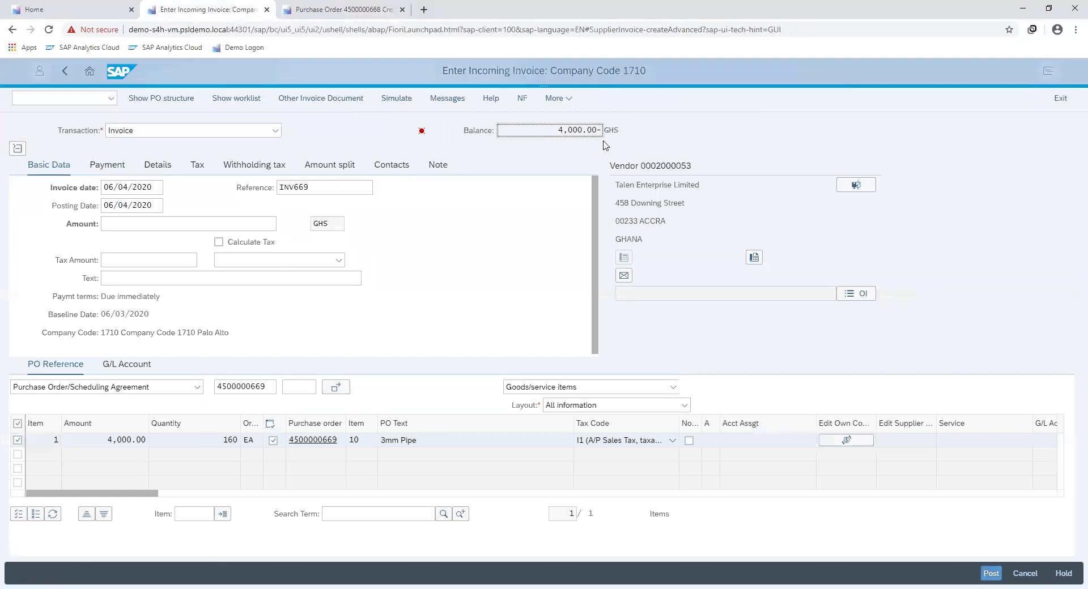
Step: Paste the 4,000.00 balance into Amount so the balance clears to 0.00, and review payment details
{"action": "left_click_drag", "start_coordinate": [559, 131], "coordinate": [604, 131]}
{"action": "key", "text": "ctrl+c"}
{"action": "left_click", "coordinate": [135, 222]}
{"action": "key", "text": "ctrl+v"}
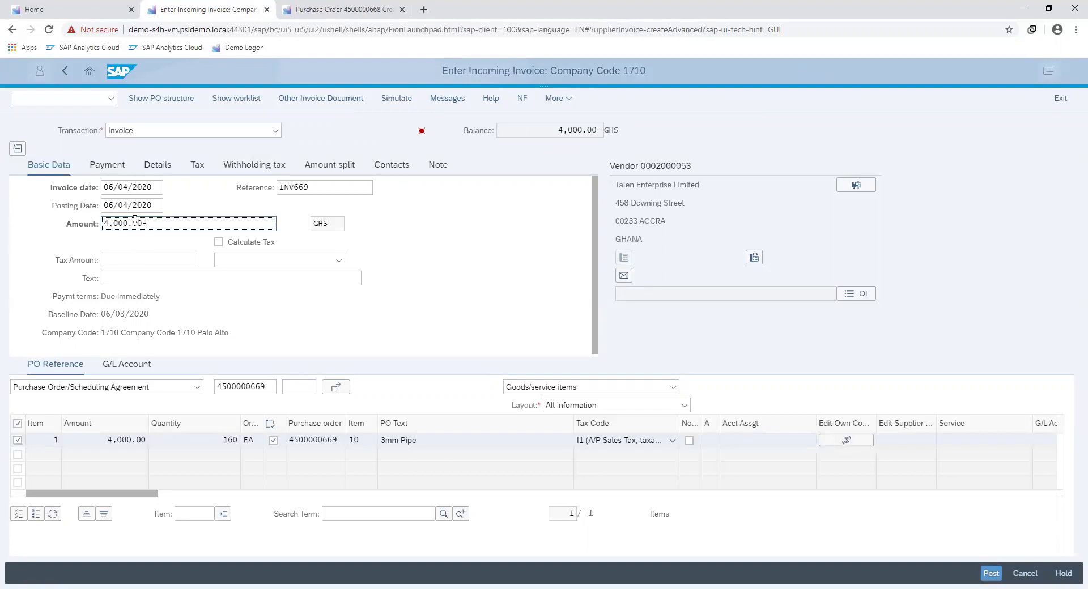
{"action": "key", "text": "Escape"}
{"action": "key", "text": "Return"}
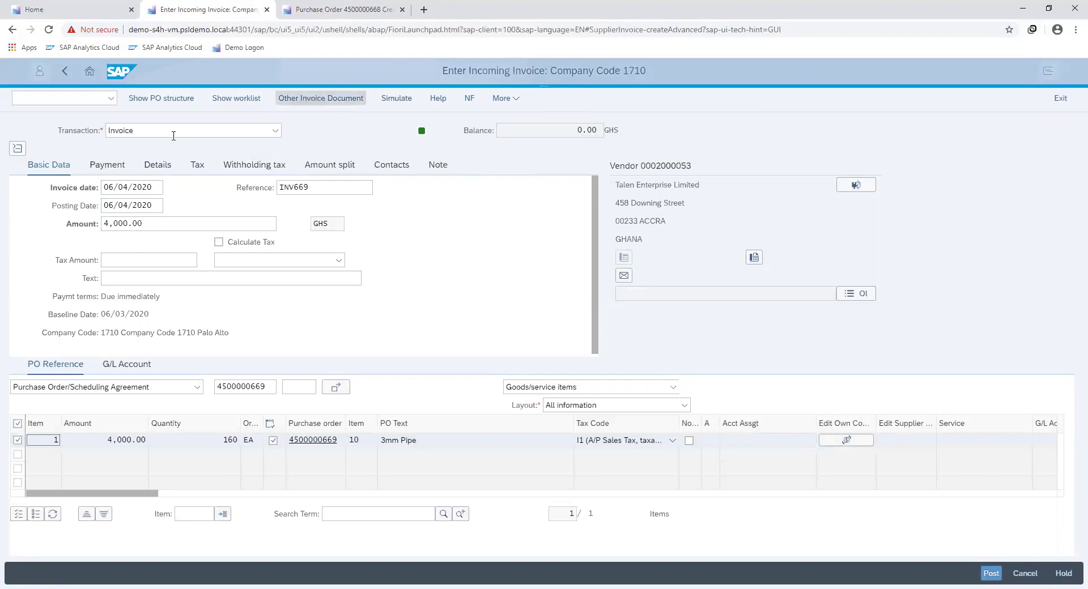
{"action": "left_click", "coordinate": [115, 174]}
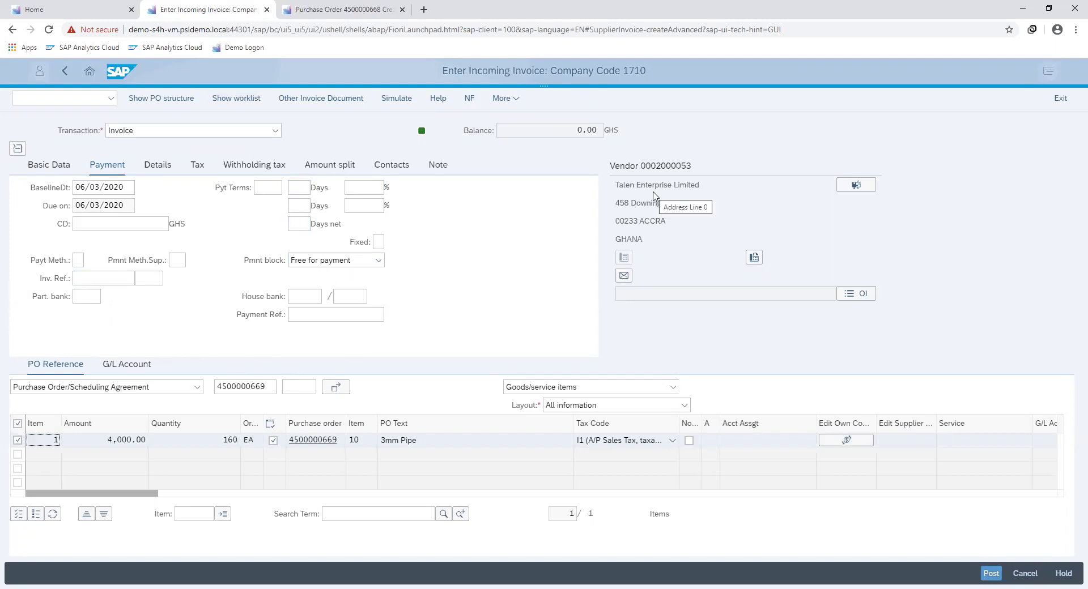
{"action": "left_click", "coordinate": [398, 102]}
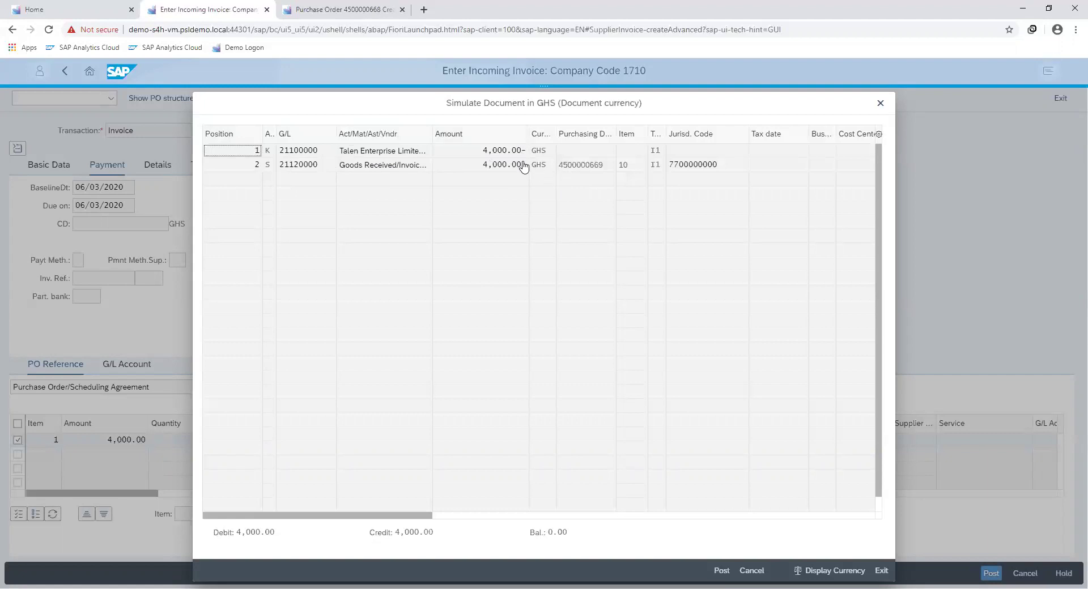
{"action": "left_click", "coordinate": [720, 574]}
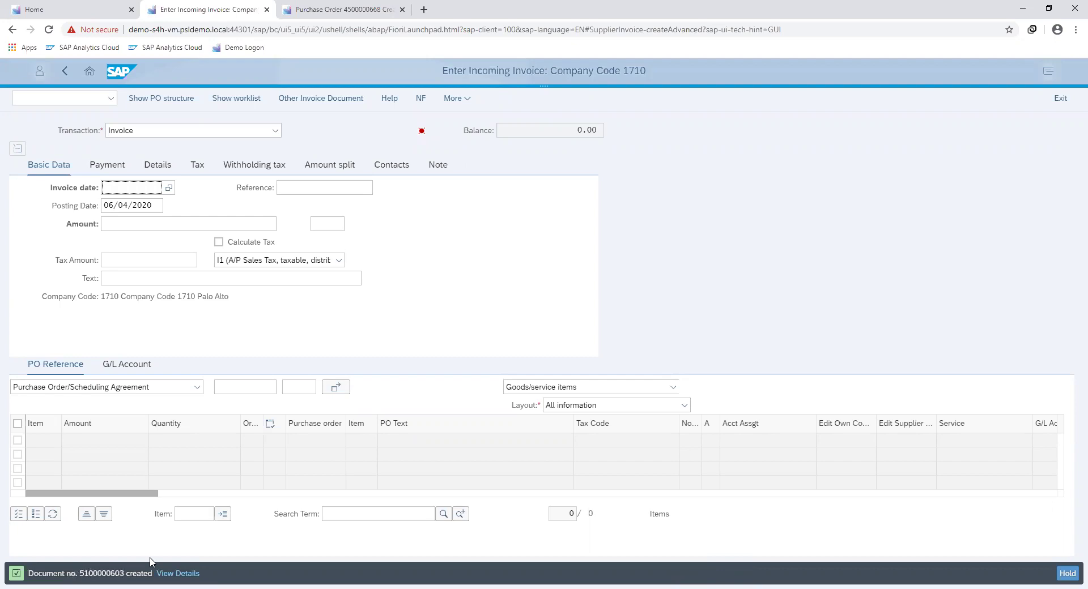
Step: Switch to the Purchase Order tab, load another purchase order and view its history
{"action": "left_click", "coordinate": [327, 9]}
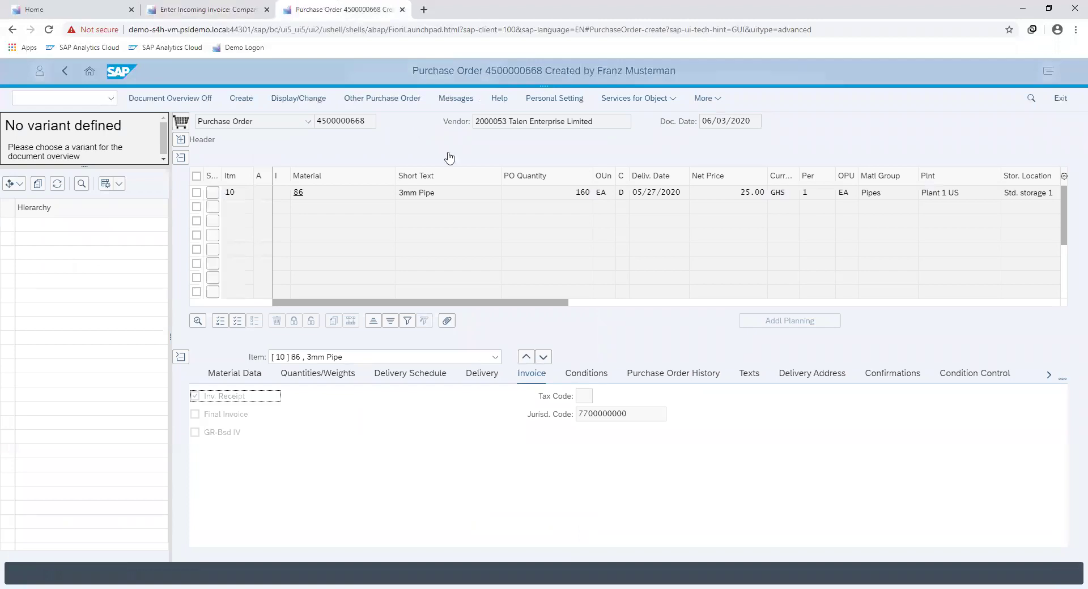
{"action": "left_click", "coordinate": [404, 102]}
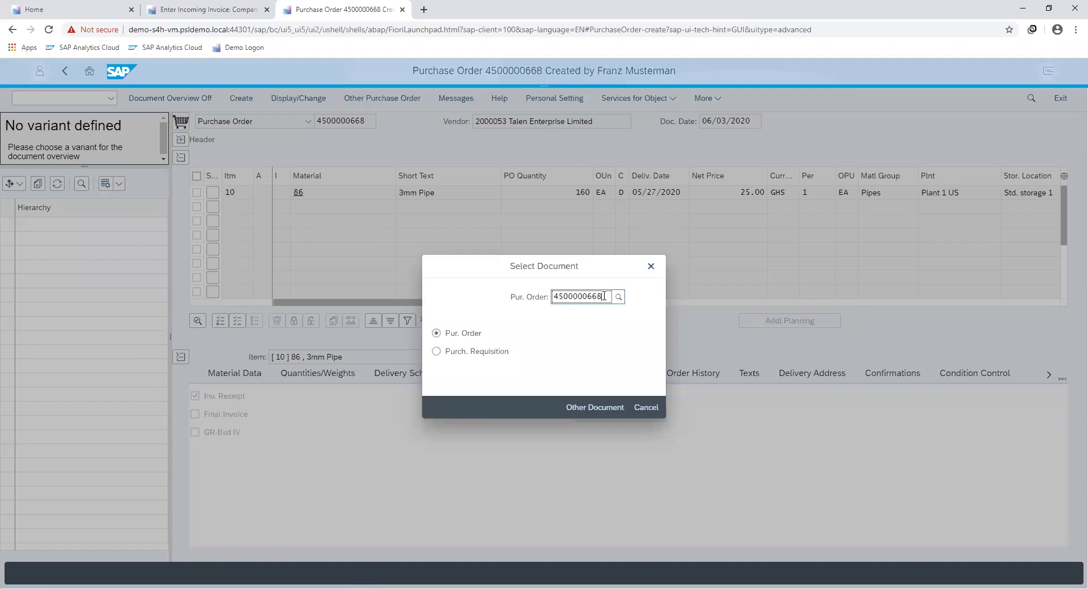
{"action": "left_click", "coordinate": [606, 410]}
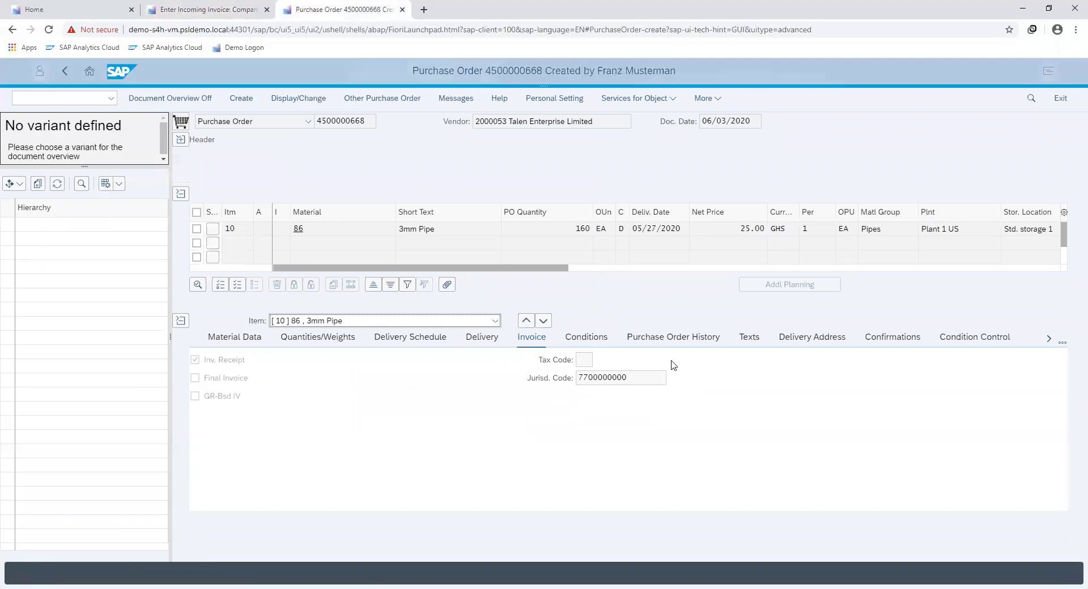
{"action": "left_click", "coordinate": [672, 340]}
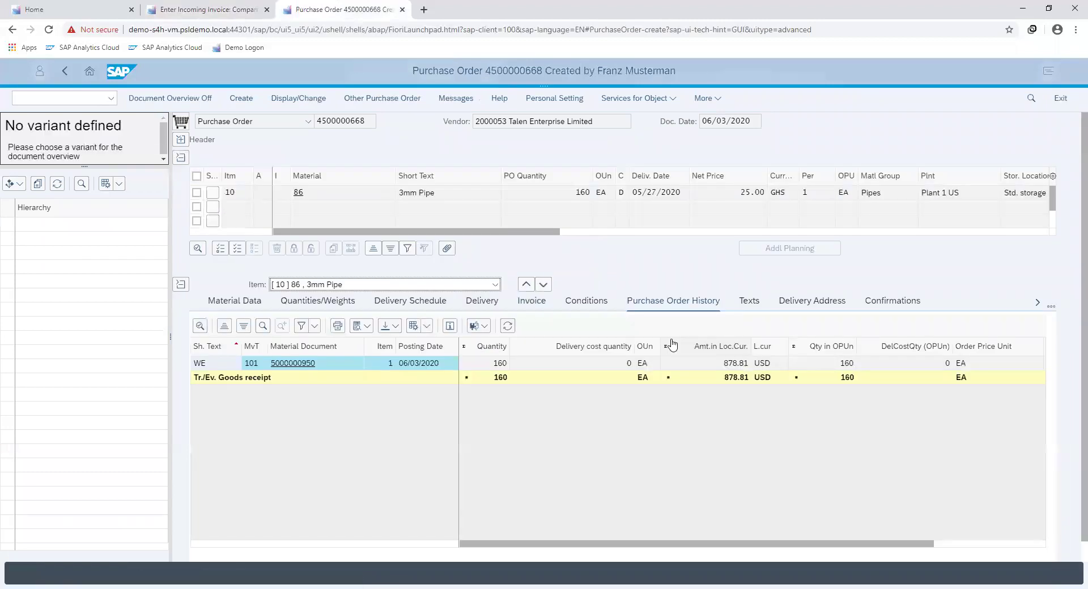
{"action": "left_click", "coordinate": [384, 101]}
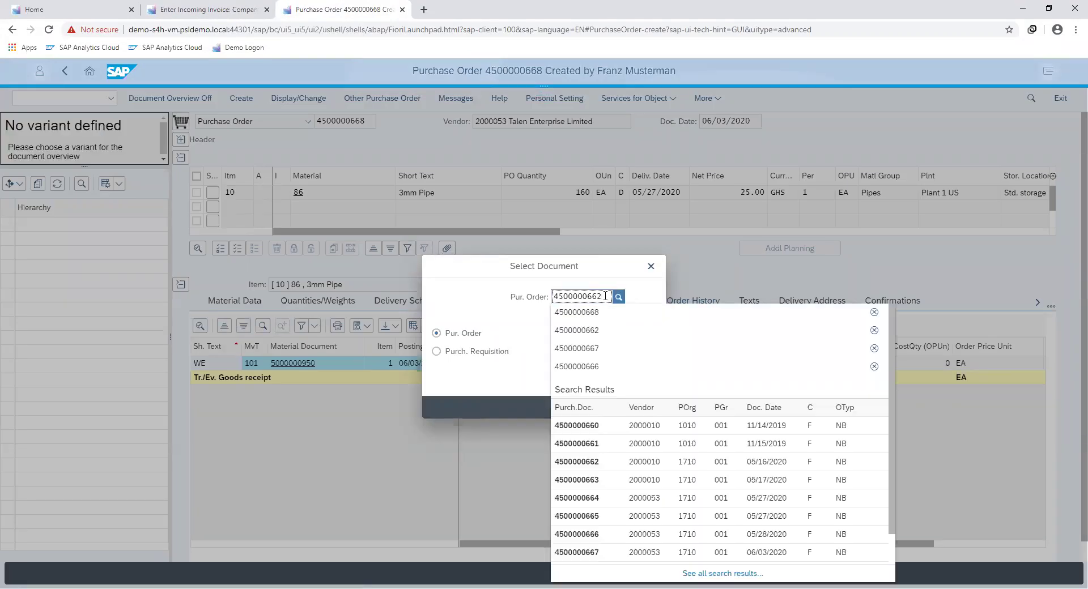
{"action": "key", "text": "Return"}
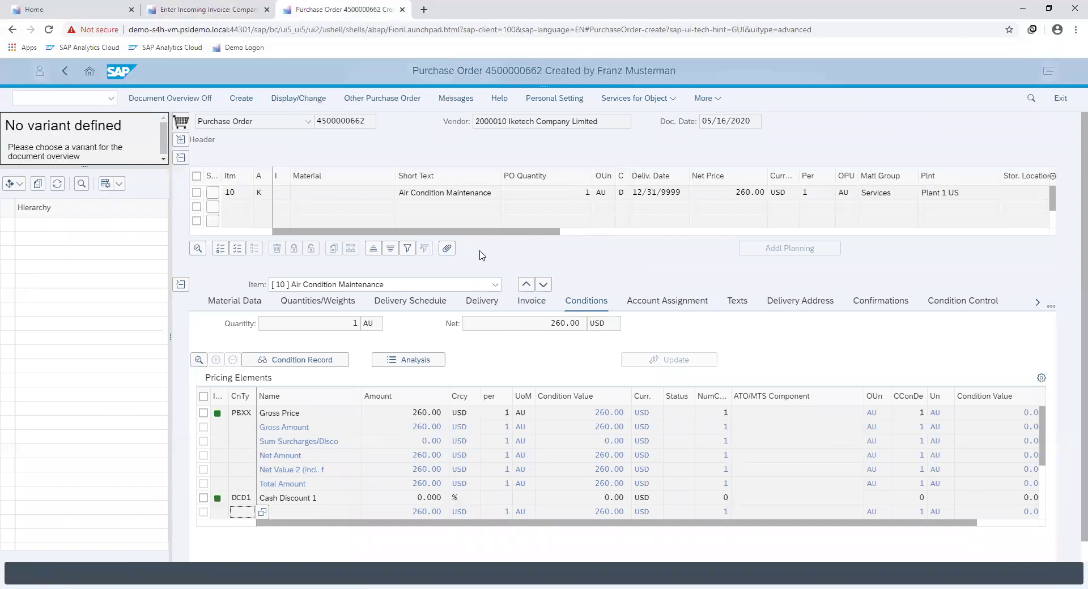
{"action": "left_click", "coordinate": [382, 98]}
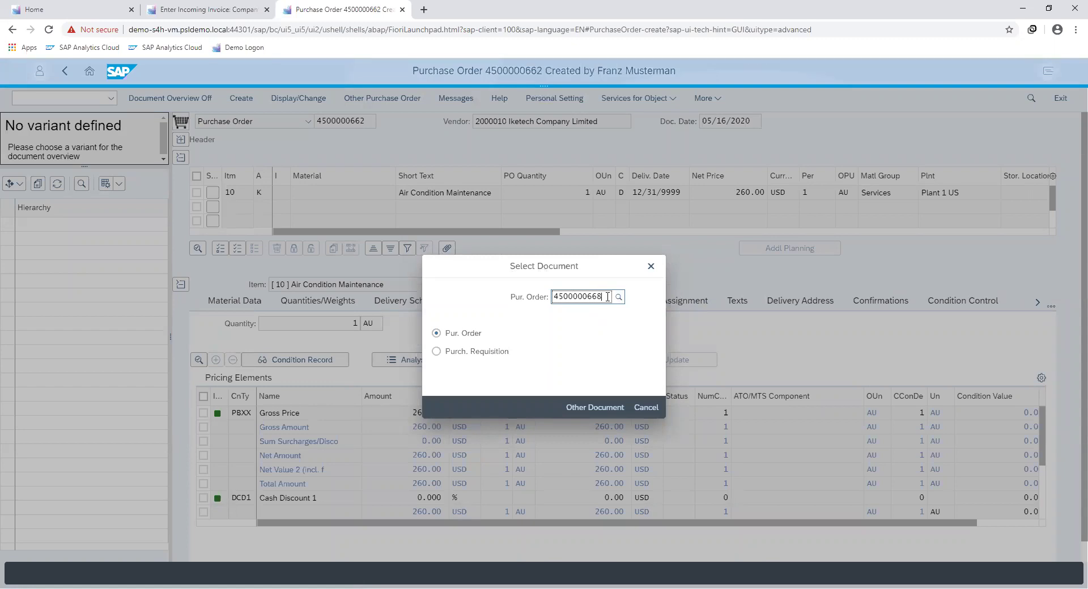
{"action": "key", "text": "Return"}
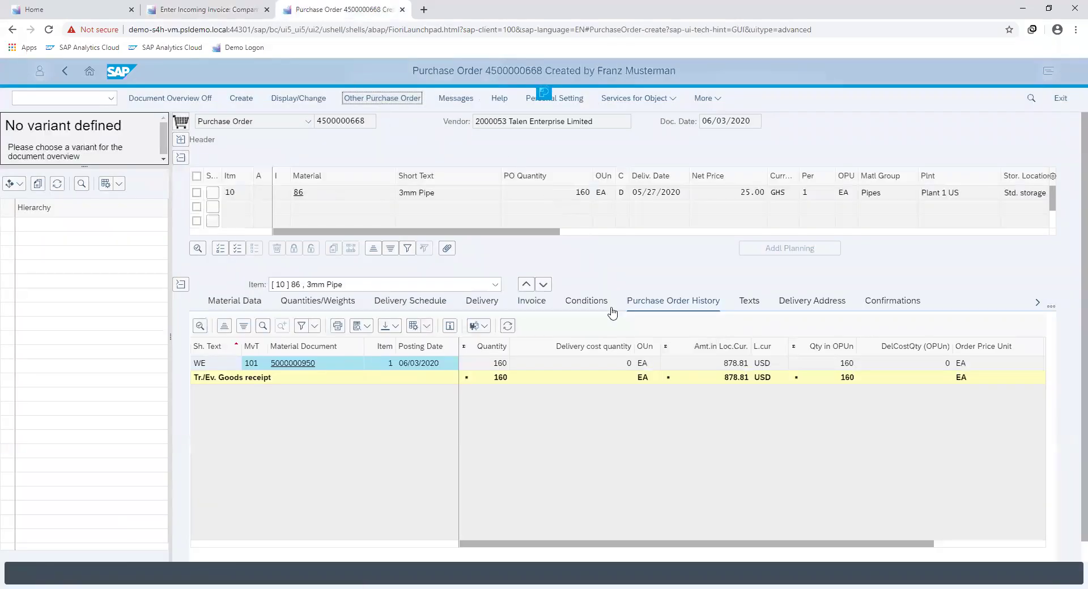
{"action": "key", "text": "shift+F5"}
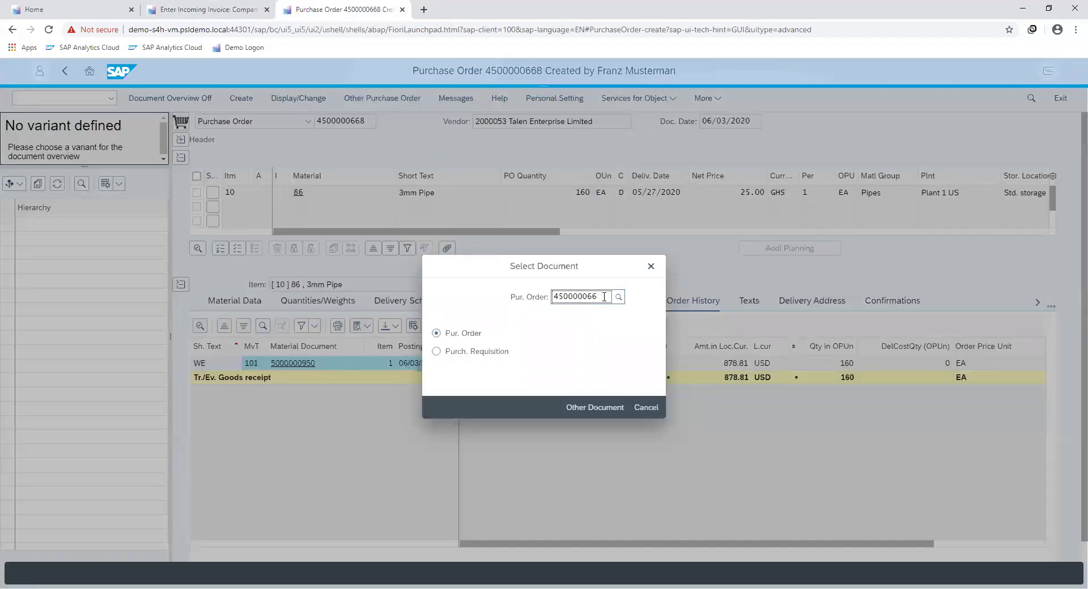
{"action": "key", "text": "Return"}
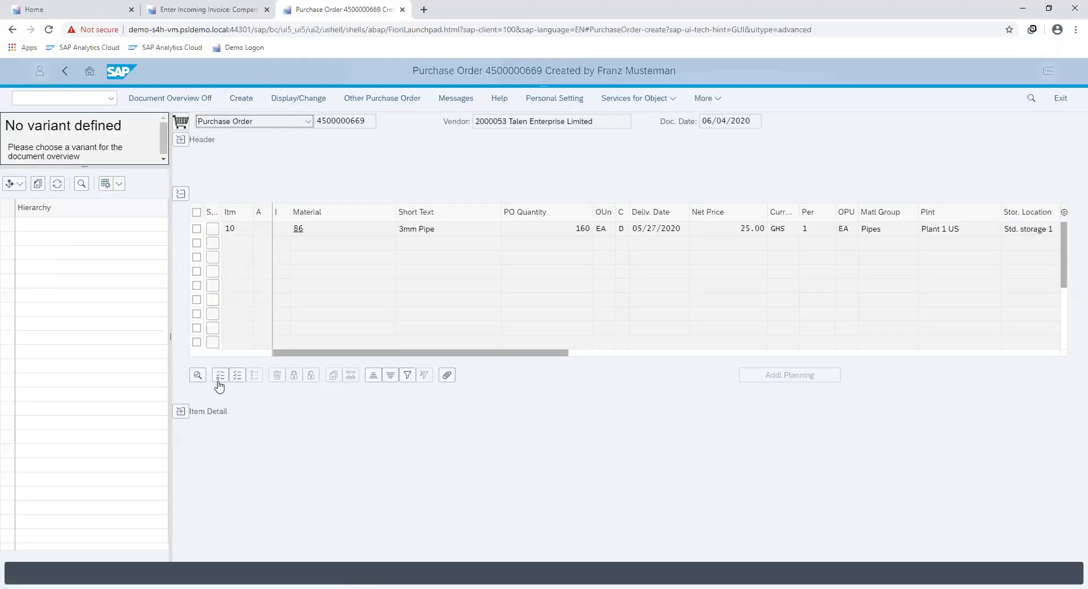
{"action": "left_click", "coordinate": [180, 412]}
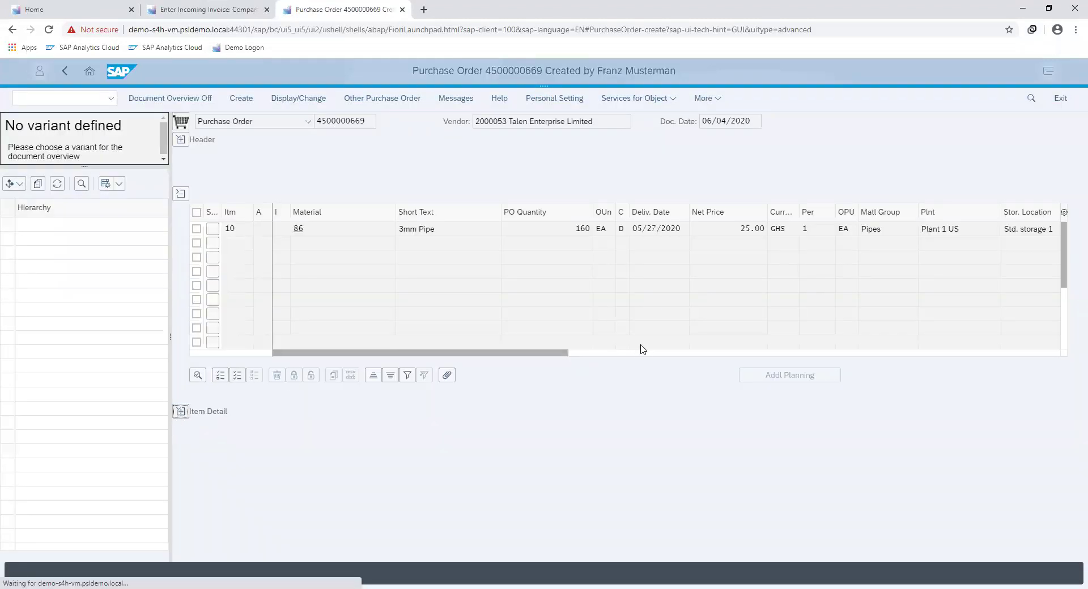